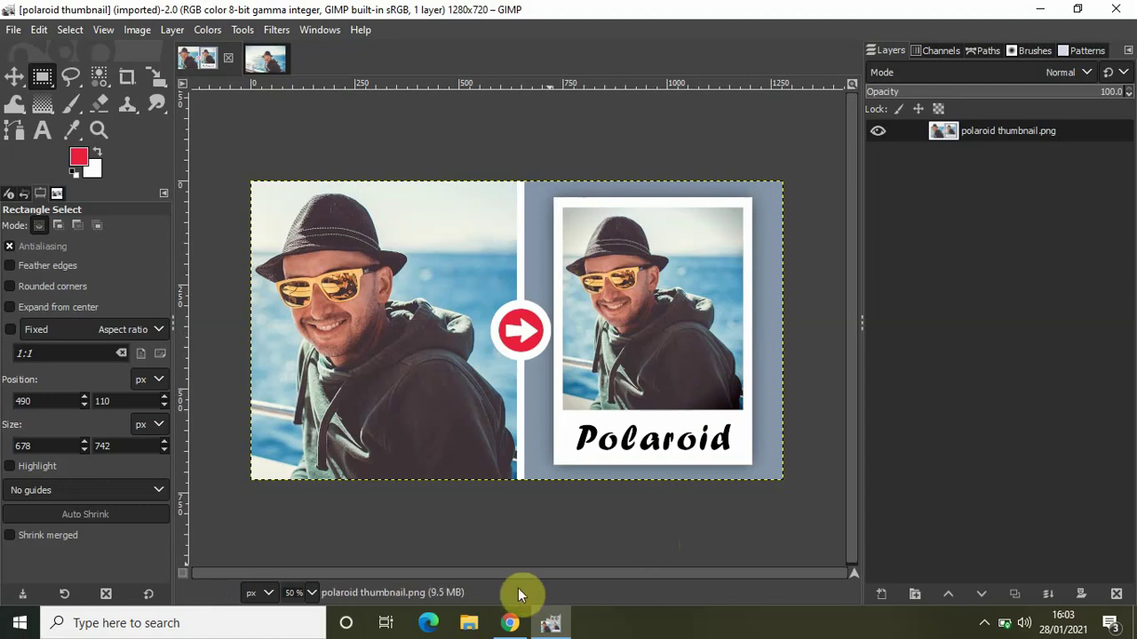
Leave the G'MIC browser results and switch GIMP to the laugh-4749220_1280.jpg image.
{"action": "left_click", "coordinate": [510, 623]}
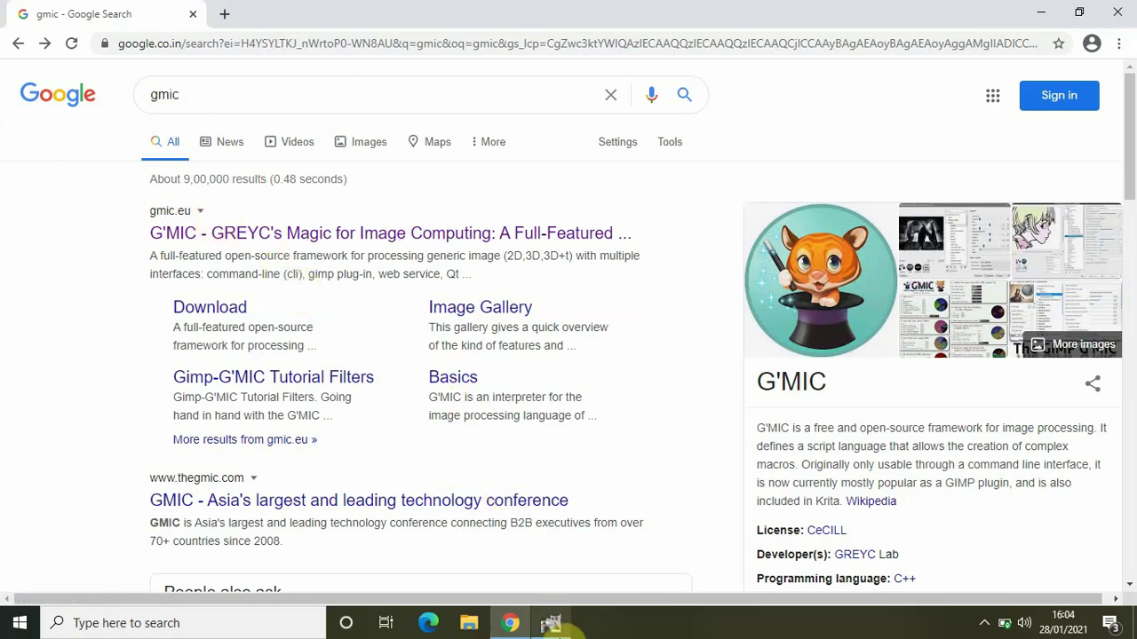
{"action": "left_click", "coordinate": [551, 623]}
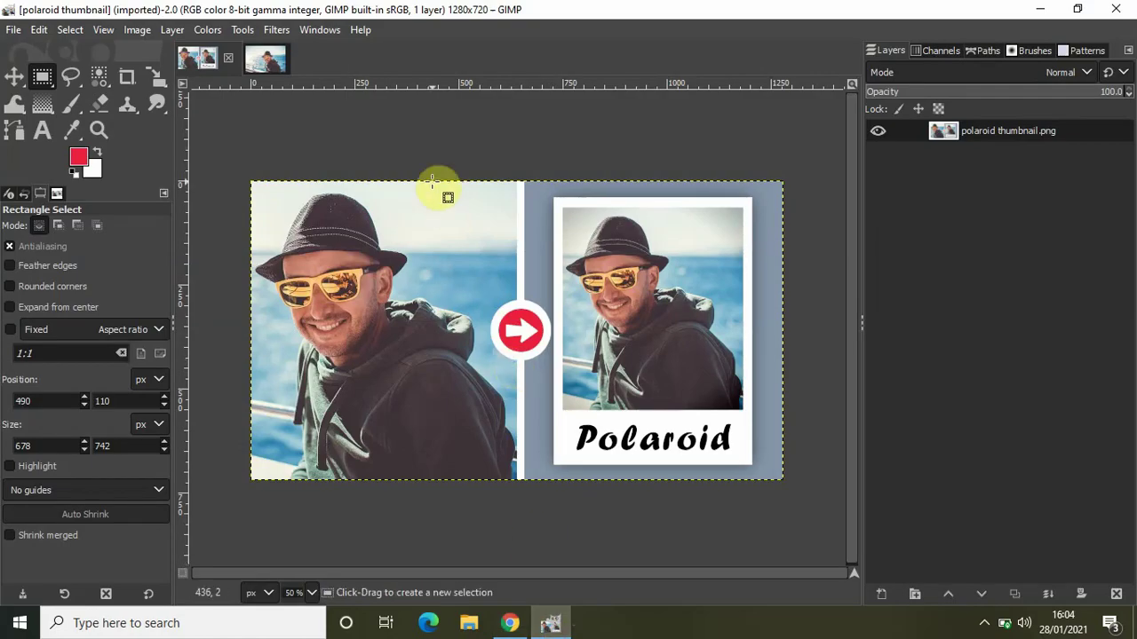
{"action": "left_click", "coordinate": [280, 31]}
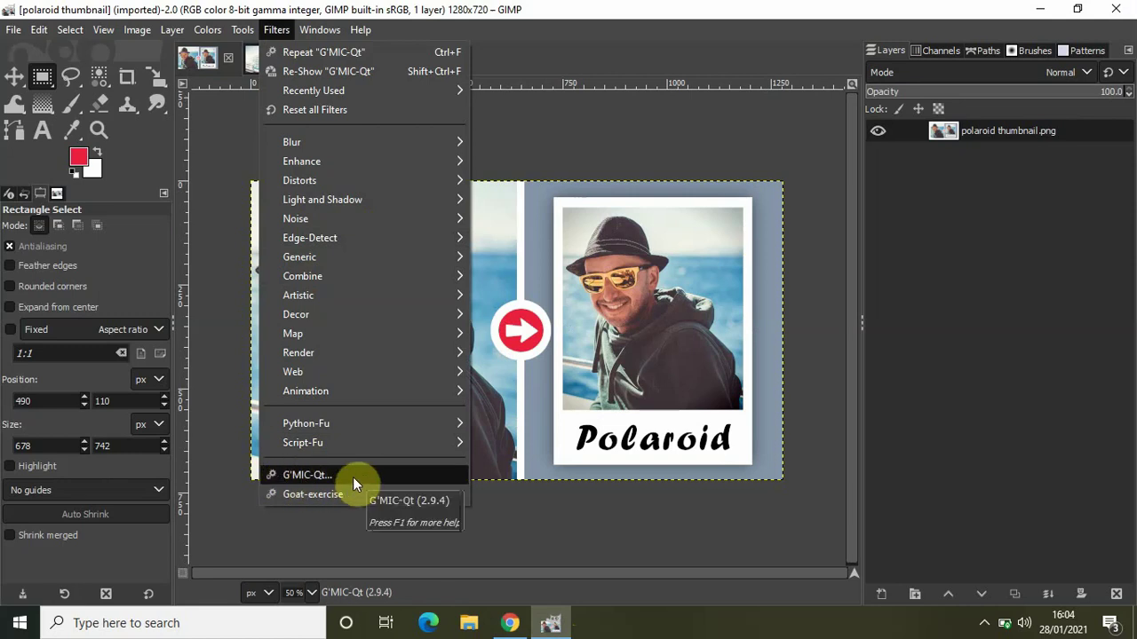
{"action": "left_click", "coordinate": [549, 10]}
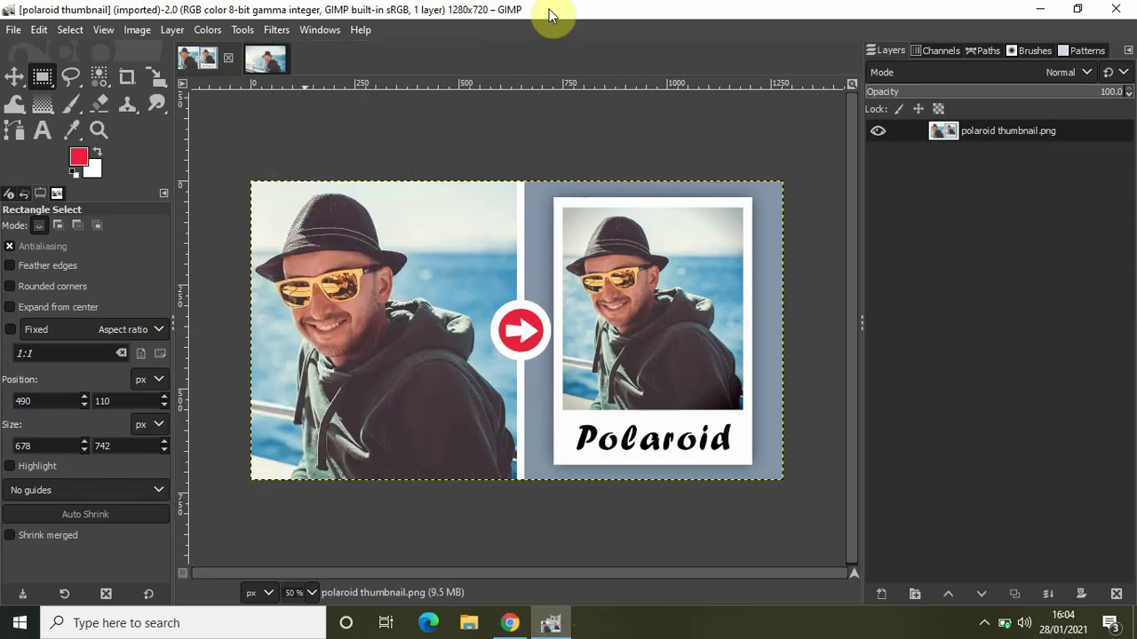
{"action": "left_click", "coordinate": [267, 60]}
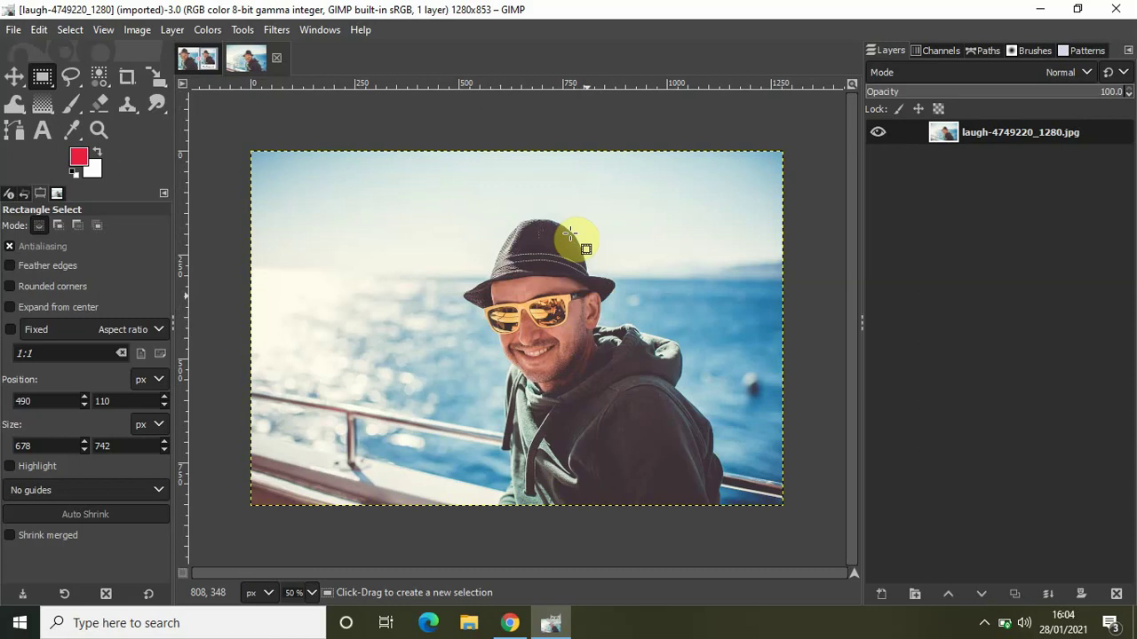
Rectangle-select a square around the smiling man and crop the photo to it (710×711).
{"action": "left_click", "coordinate": [245, 31]}
{"action": "mouse_move", "coordinate": [249, 43]}
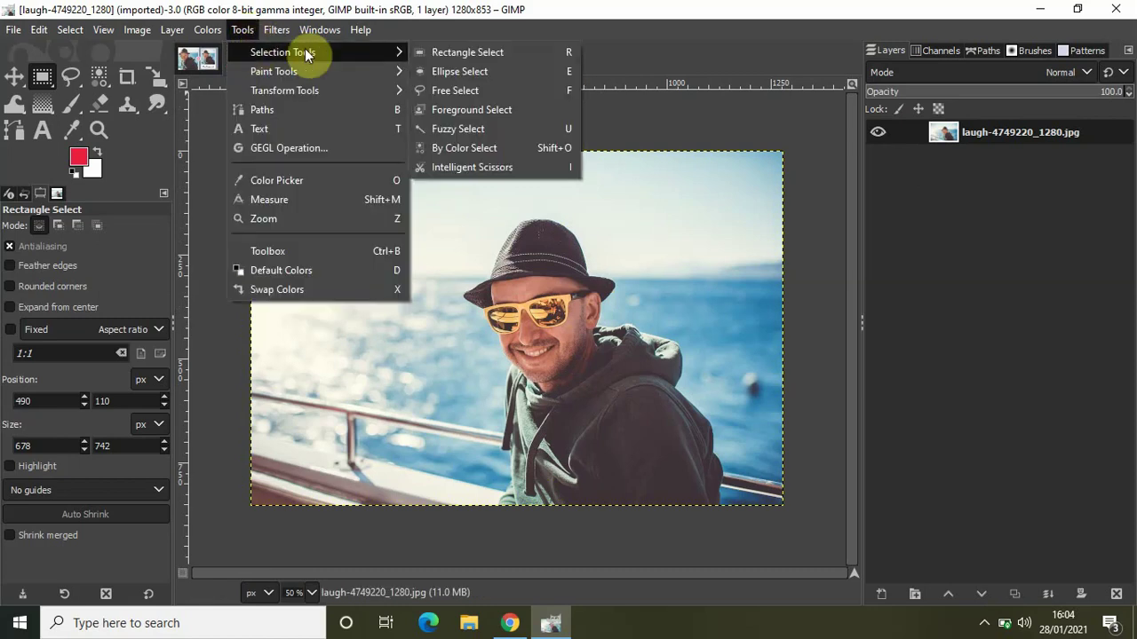
{"action": "left_click", "coordinate": [466, 52]}
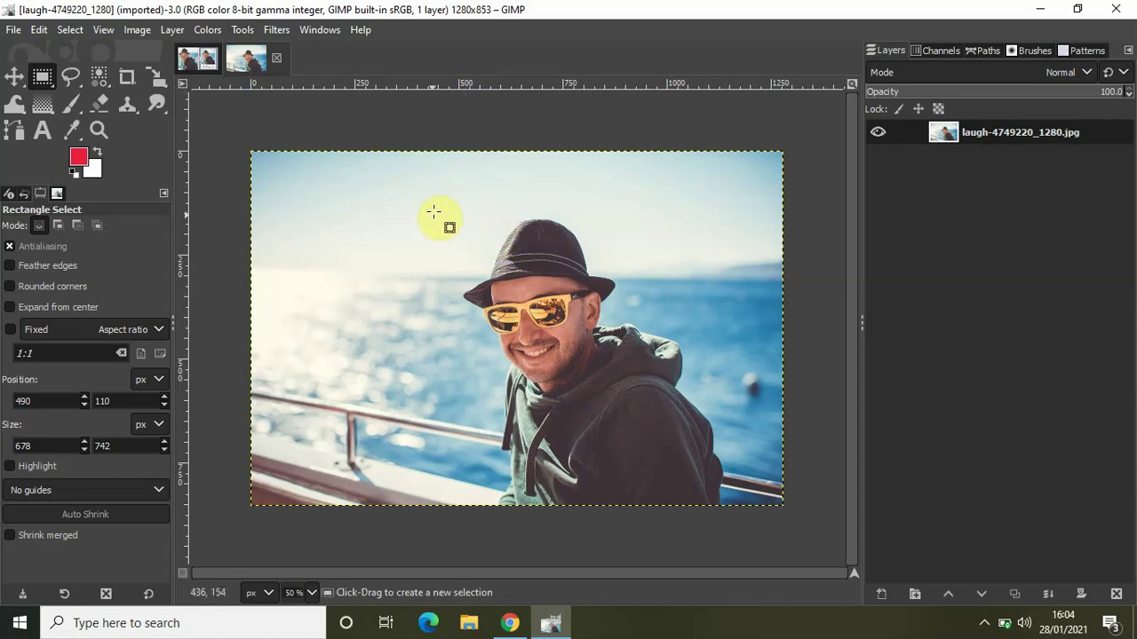
{"action": "left_click_drag", "start_coordinate": [442, 212], "coordinate": [738, 509]}
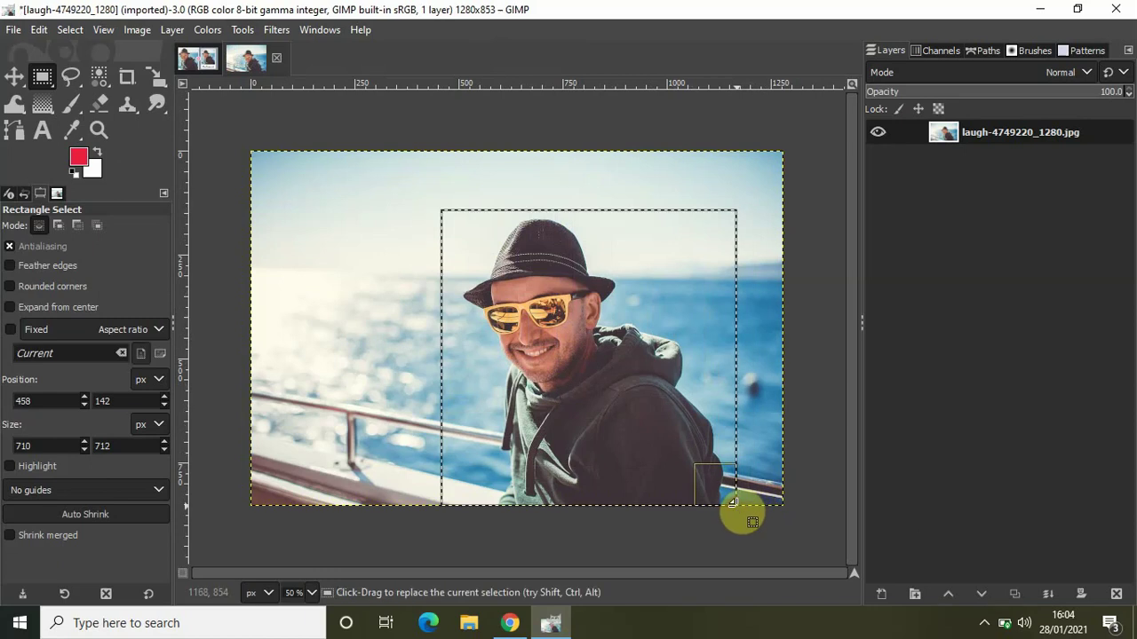
{"action": "left_click", "coordinate": [137, 30]}
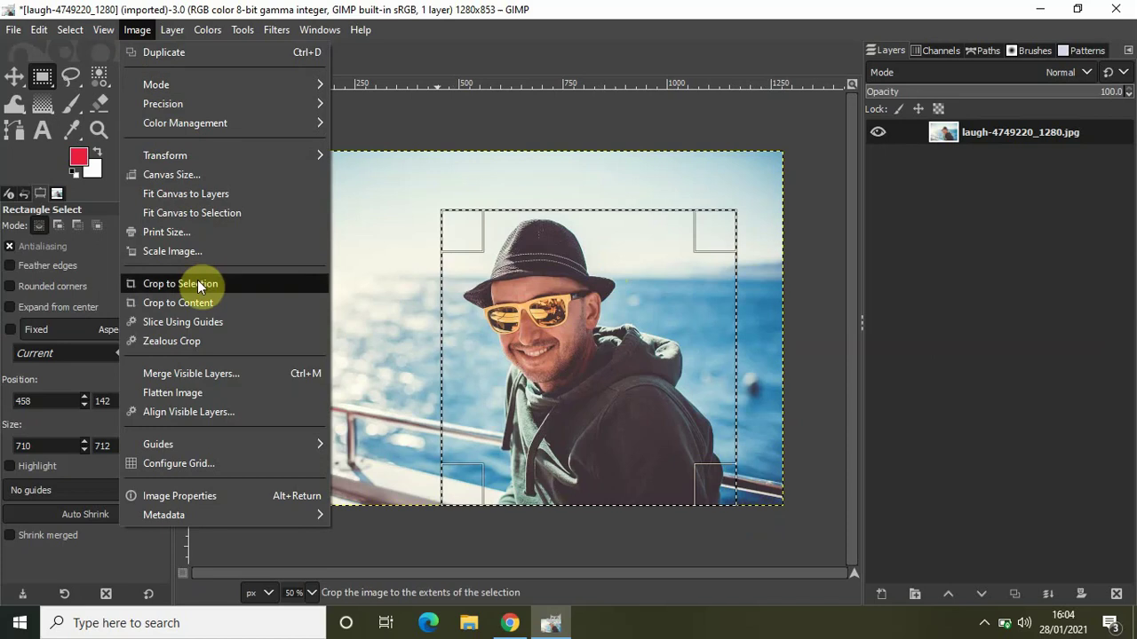
{"action": "left_click", "coordinate": [197, 282]}
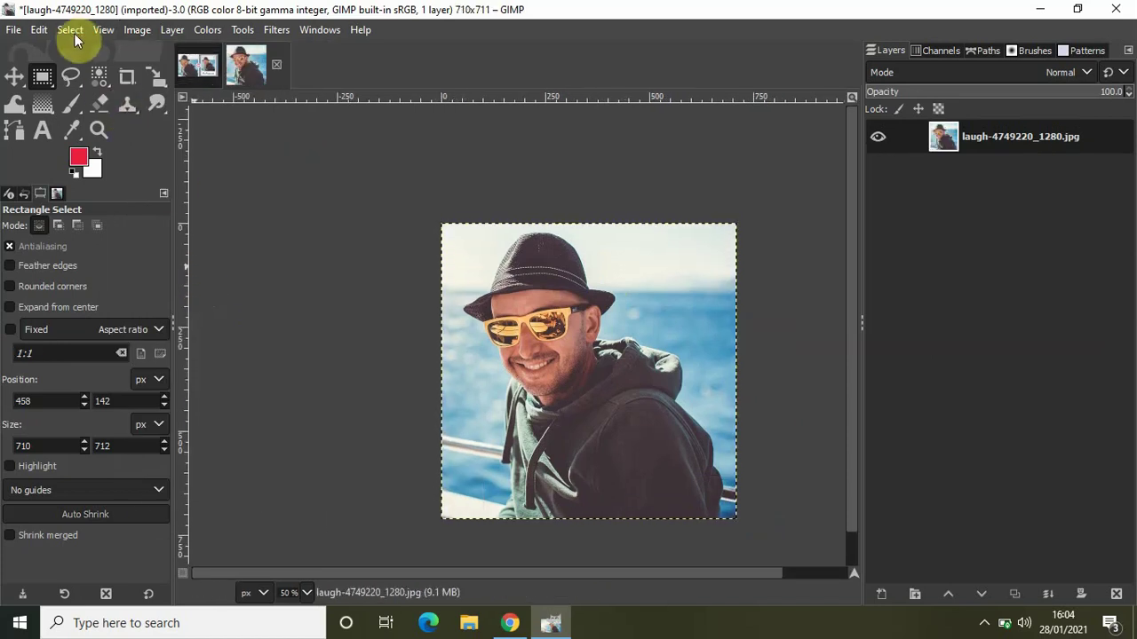
{"action": "left_click", "coordinate": [71, 31]}
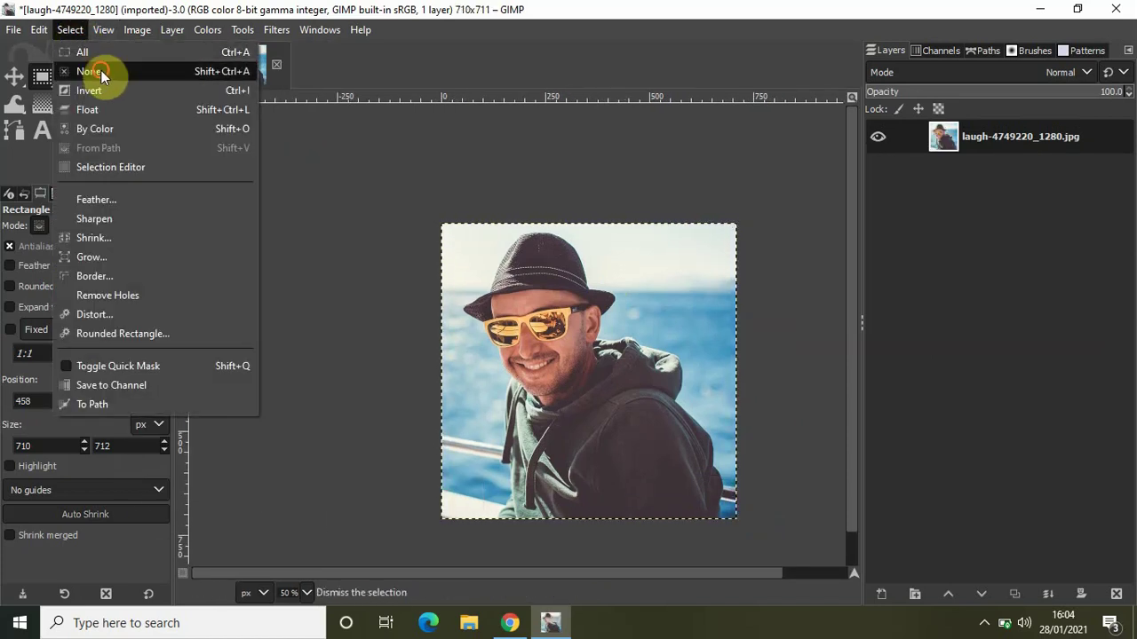
Deselect everything on the 710×711 crop and launch the G'MIC-Qt filter window.
{"action": "left_click", "coordinate": [100, 71]}
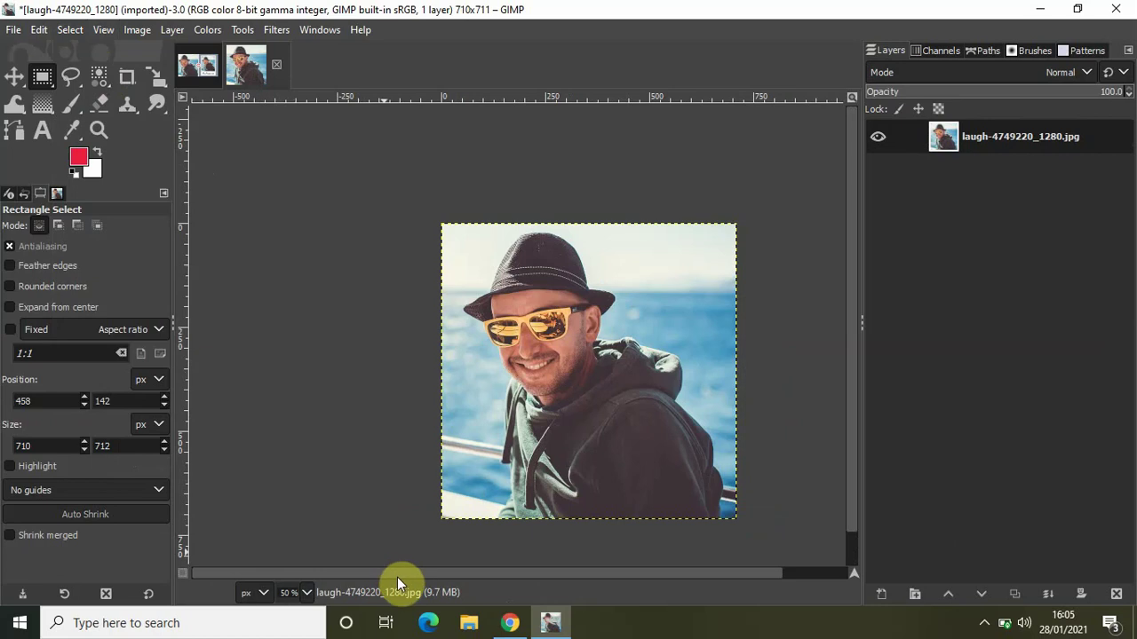
{"action": "left_click_drag", "start_coordinate": [398, 573], "coordinate": [449, 578]}
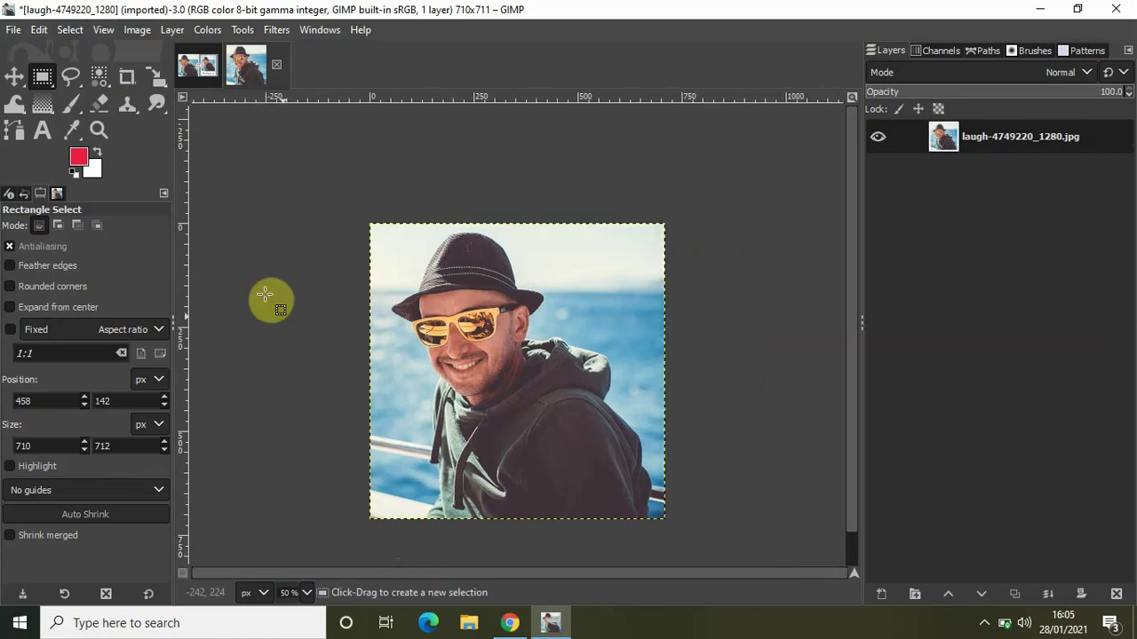
{"action": "left_click", "coordinate": [276, 29]}
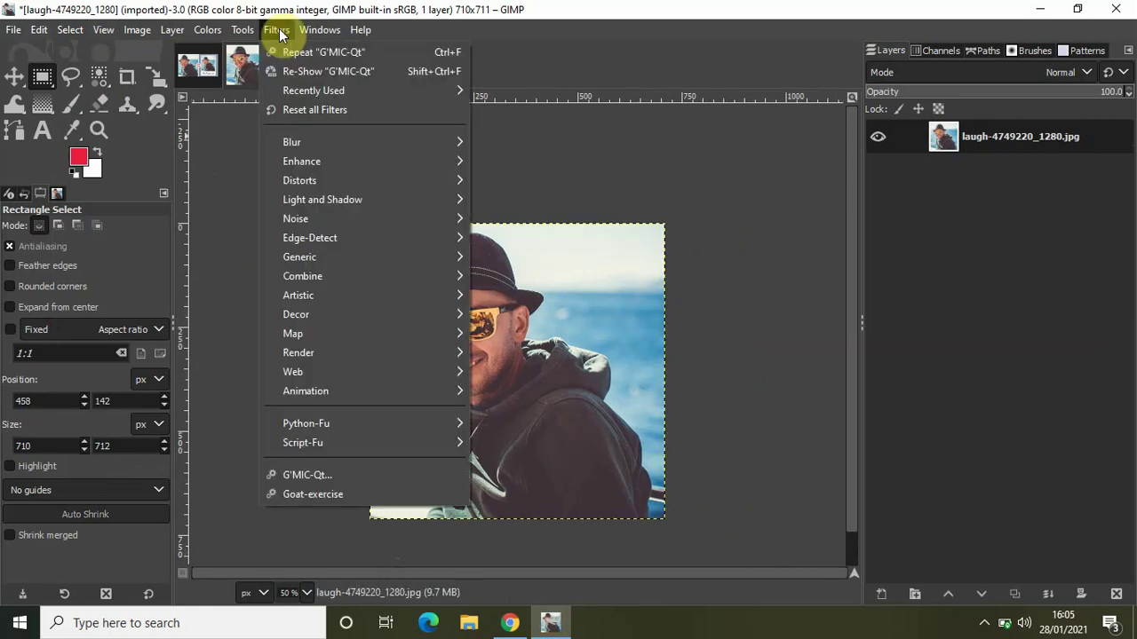
{"action": "left_click", "coordinate": [315, 475]}
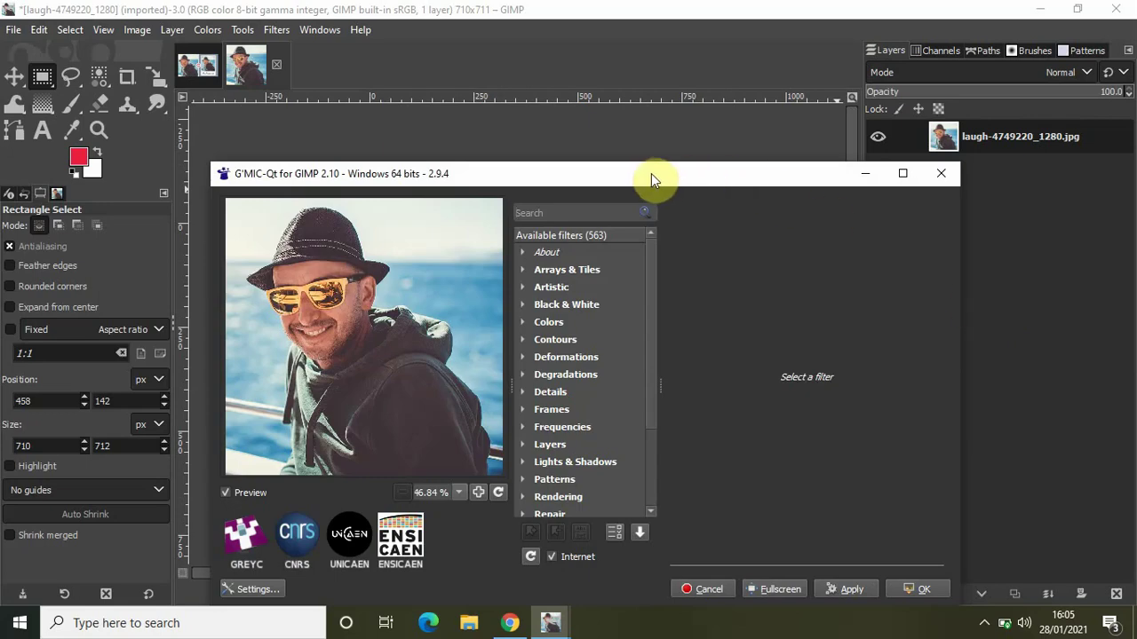
Search G'MIC for 'polaroid' and load the Frames > Polaroid filter with its preview.
{"action": "left_click", "coordinate": [561, 213]}
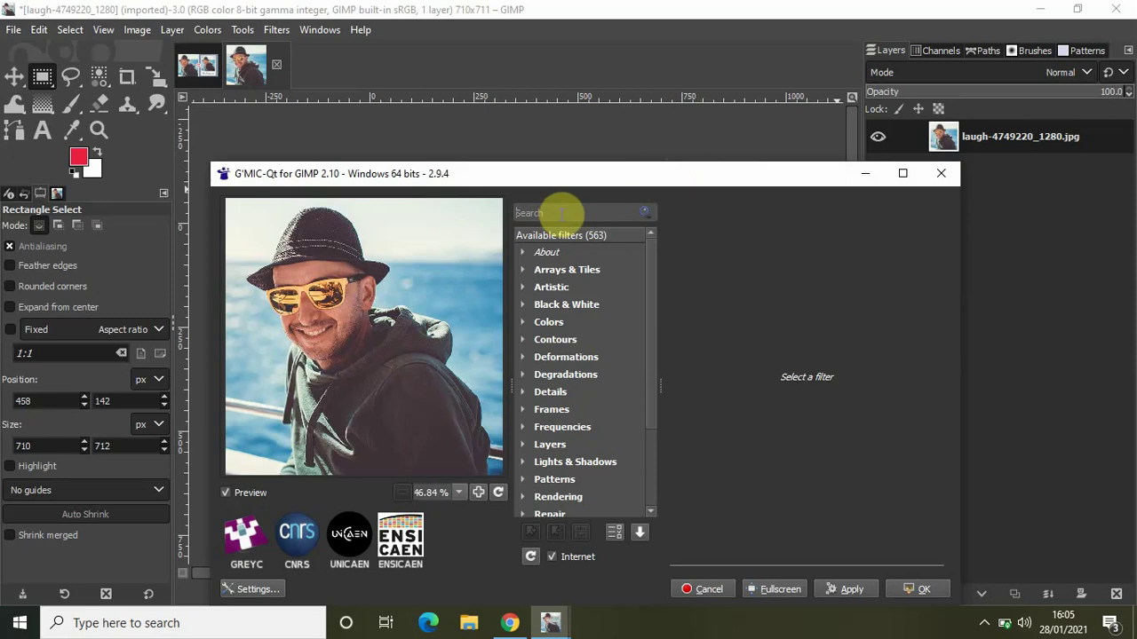
{"action": "type", "text": "polaroid"}
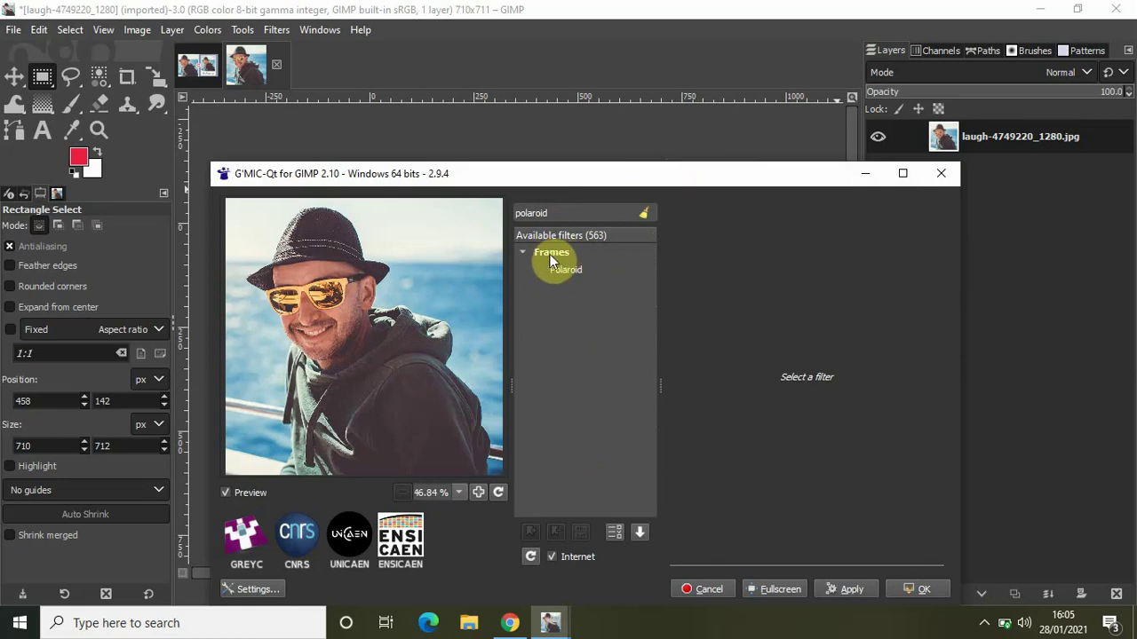
{"action": "left_click", "coordinate": [569, 269]}
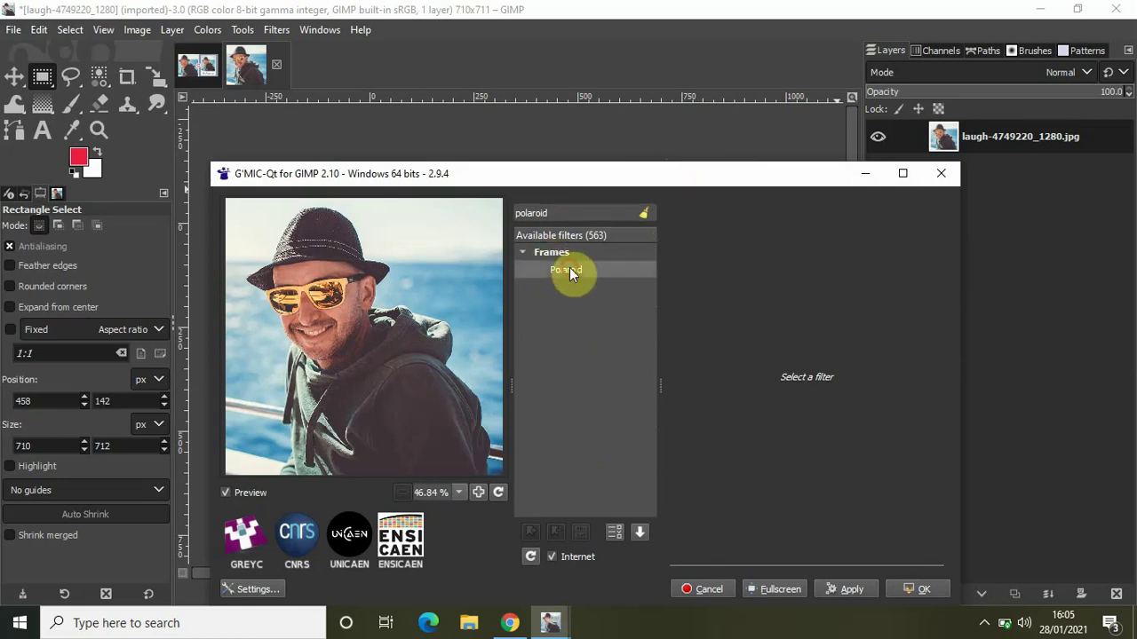
{"action": "left_click", "coordinate": [569, 269]}
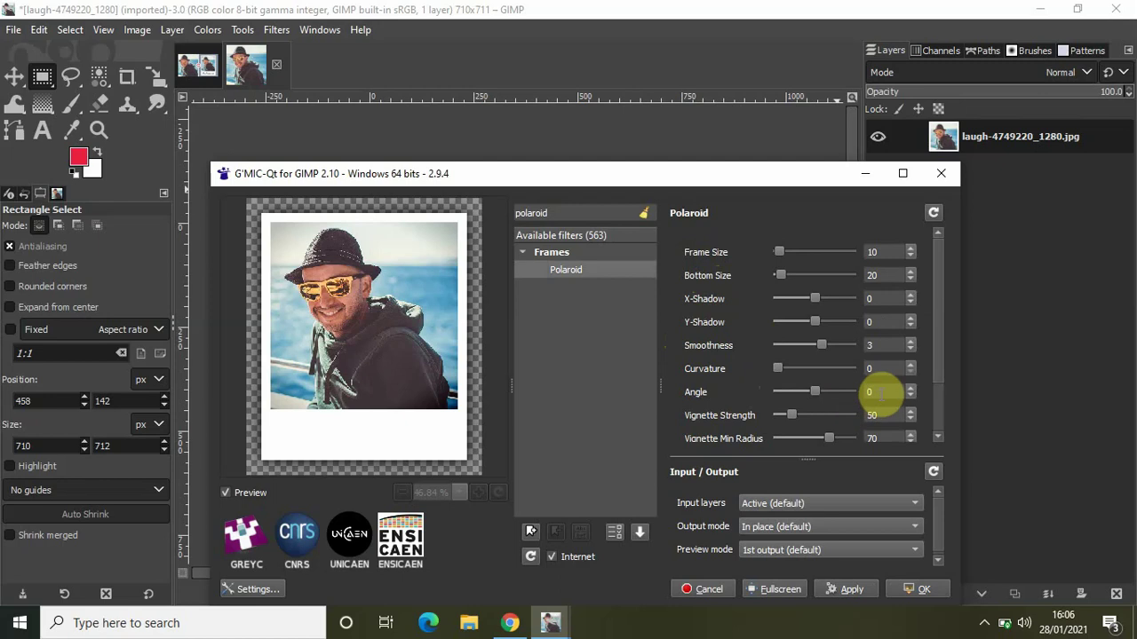
Enter angle 20, raise the Polaroid Frame Size to 20 and lower the Bottom Size.
{"action": "key", "text": "BackSpace"}
{"action": "type", "text": "20"}
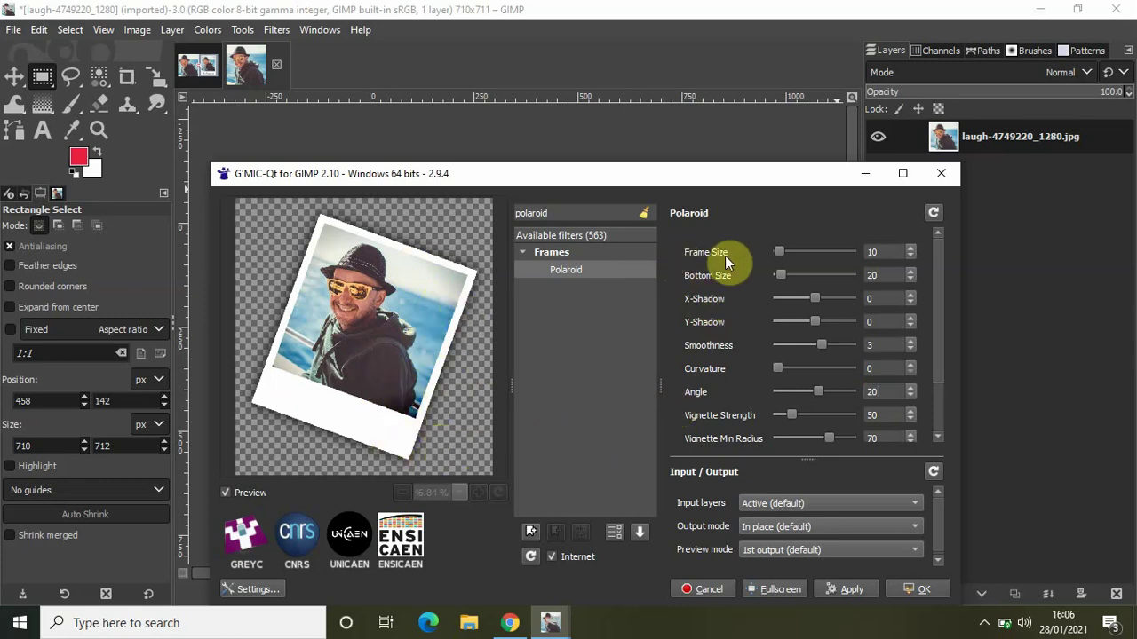
{"action": "left_click", "coordinate": [911, 252]}
{"action": "left_click", "coordinate": [910, 250]}
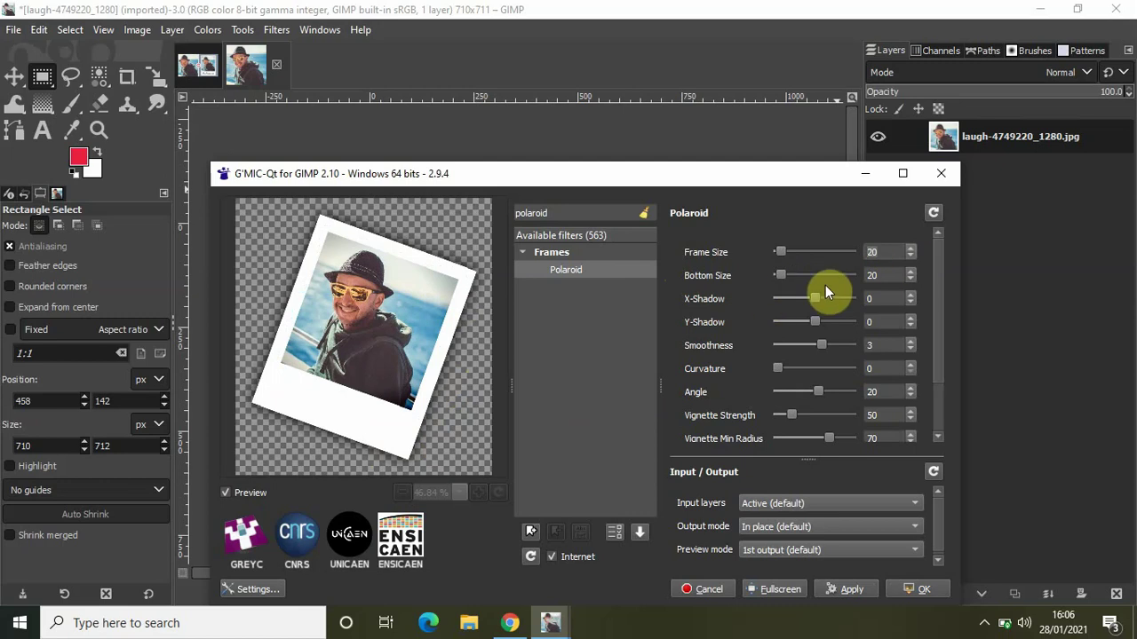
{"action": "left_click", "coordinate": [910, 279]}
{"action": "left_click", "coordinate": [910, 279]}
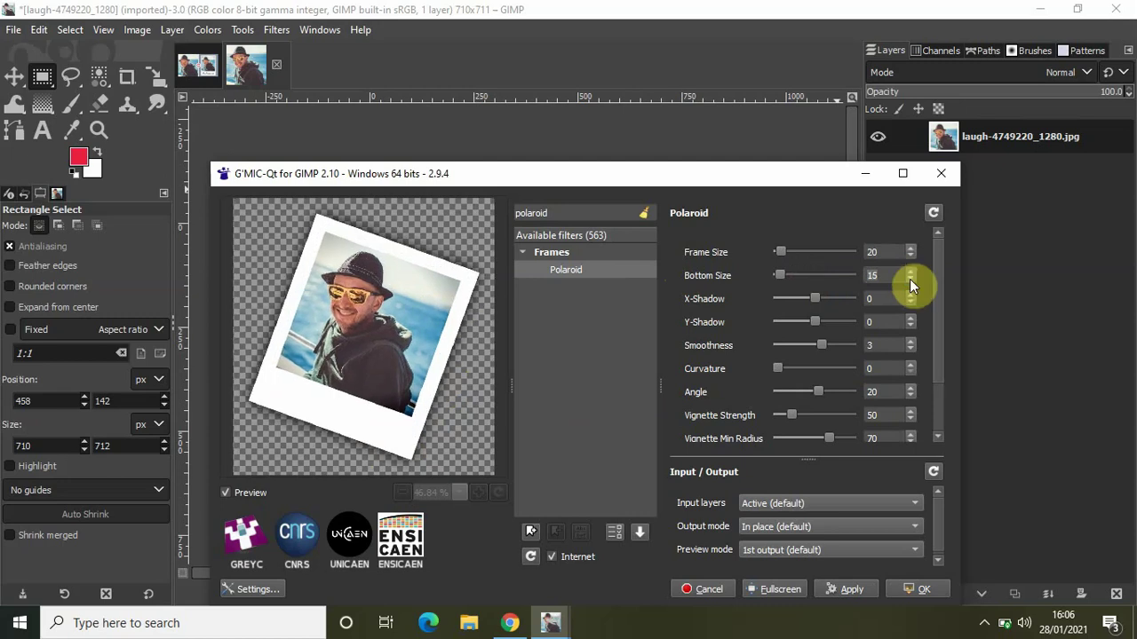
Set the Polaroid Angle to 0 and apply the filter.
{"action": "left_click", "coordinate": [884, 392]}
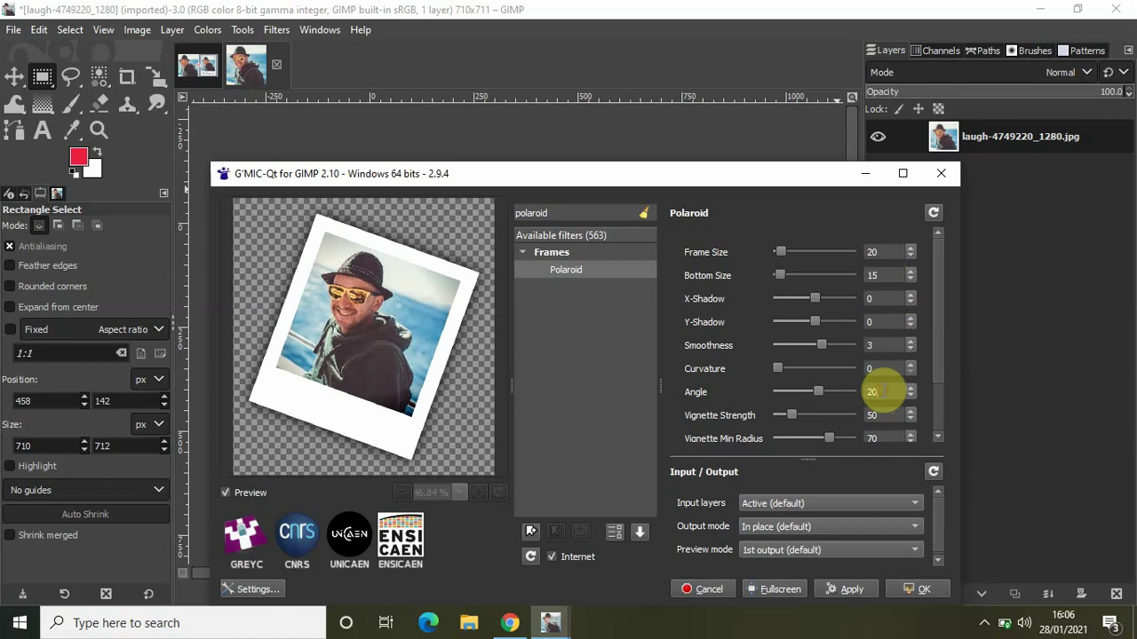
{"action": "key", "text": "BackSpace"}
{"action": "key", "text": "BackSpace"}
{"action": "left_click", "coordinate": [880, 390]}
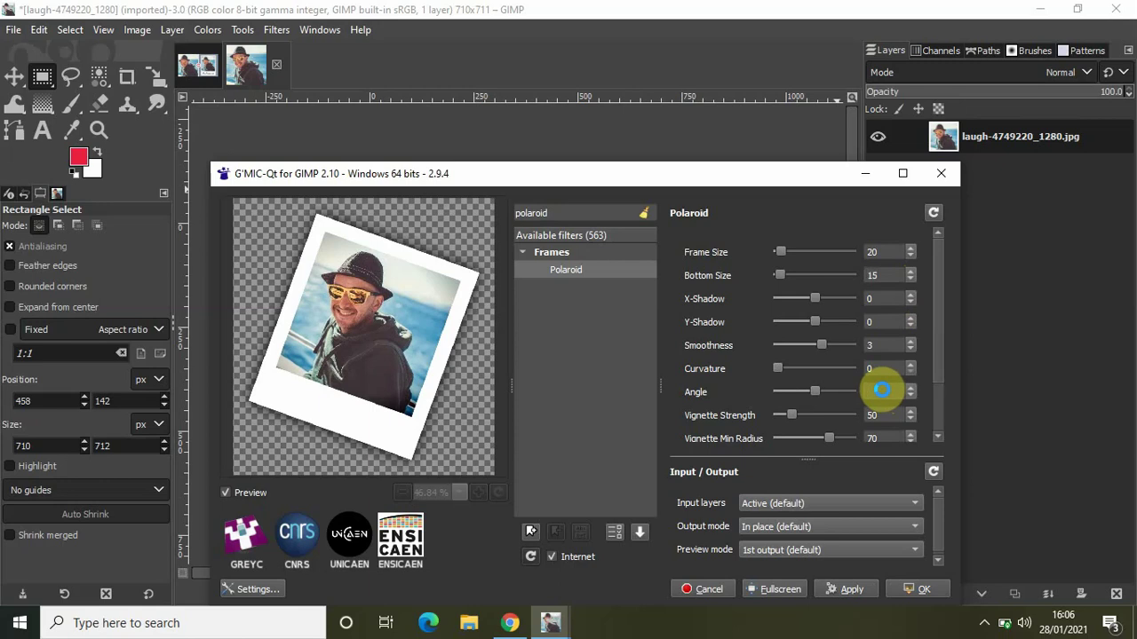
{"action": "type", "text": "0"}
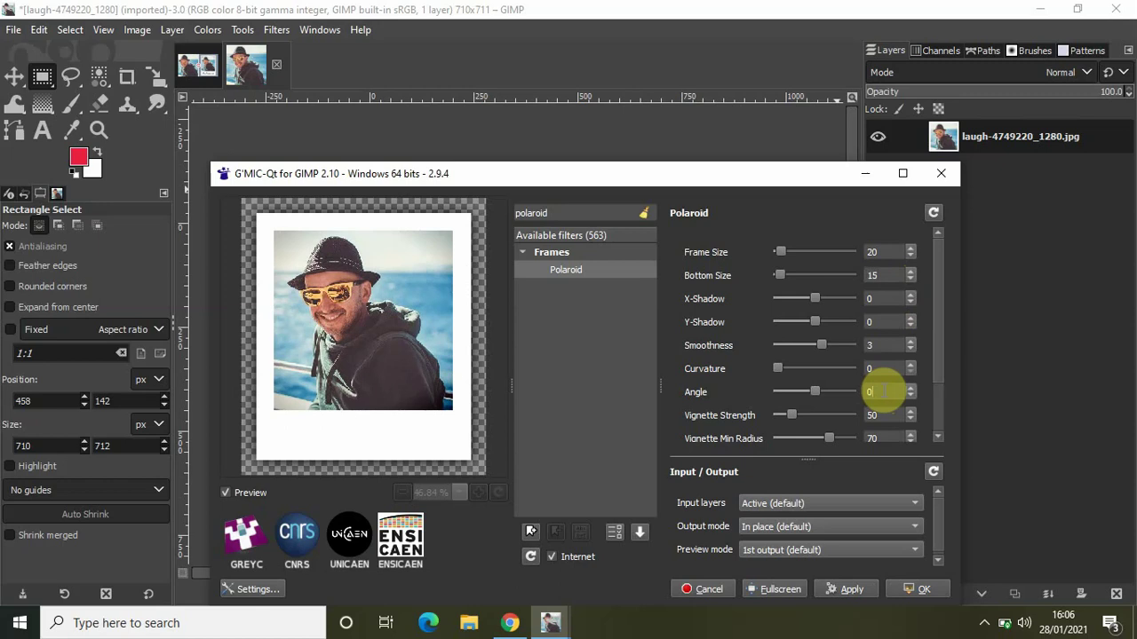
{"action": "left_click", "coordinate": [851, 590]}
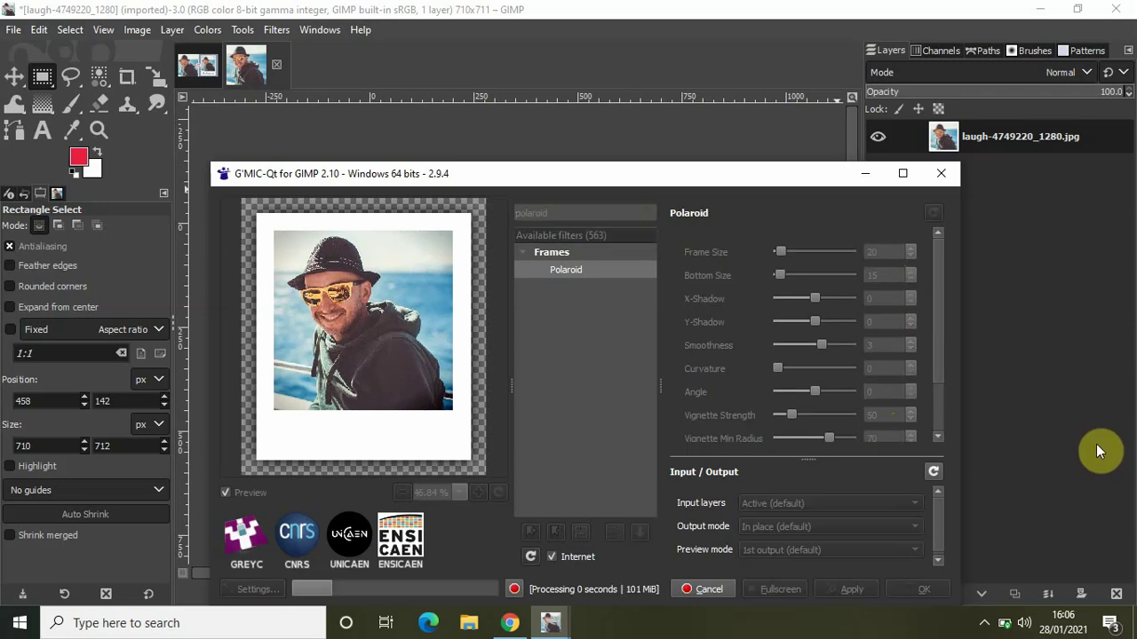
Confirm the Polaroid filter with OK and scroll to see the 970×1099 framed image.
{"action": "left_click", "coordinate": [924, 589]}
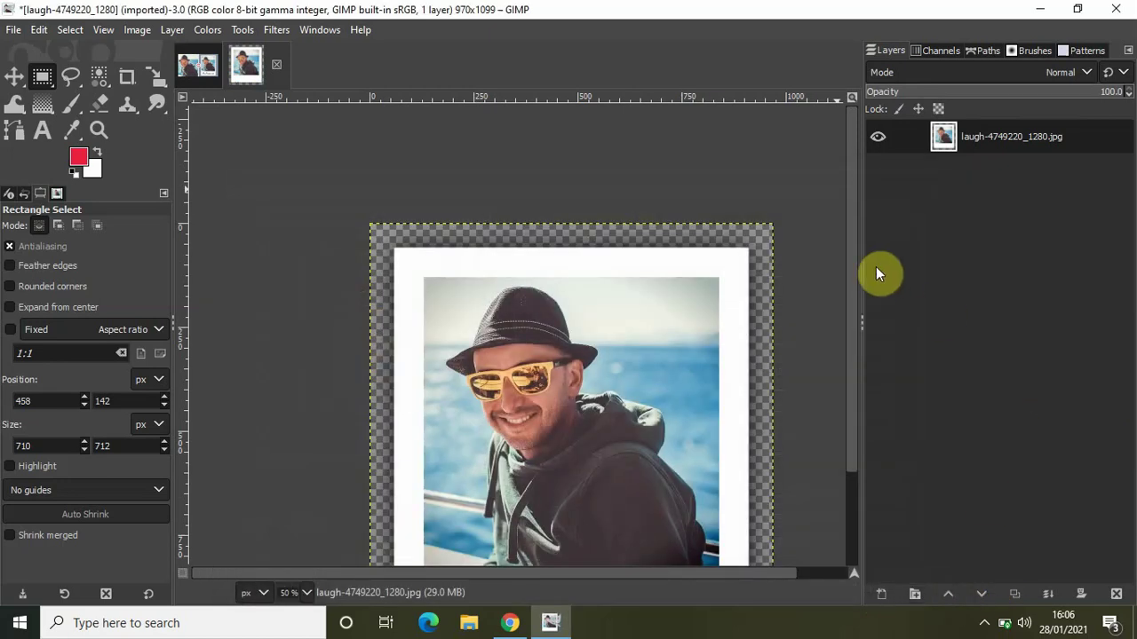
{"action": "left_click_drag", "start_coordinate": [850, 243], "coordinate": [849, 313]}
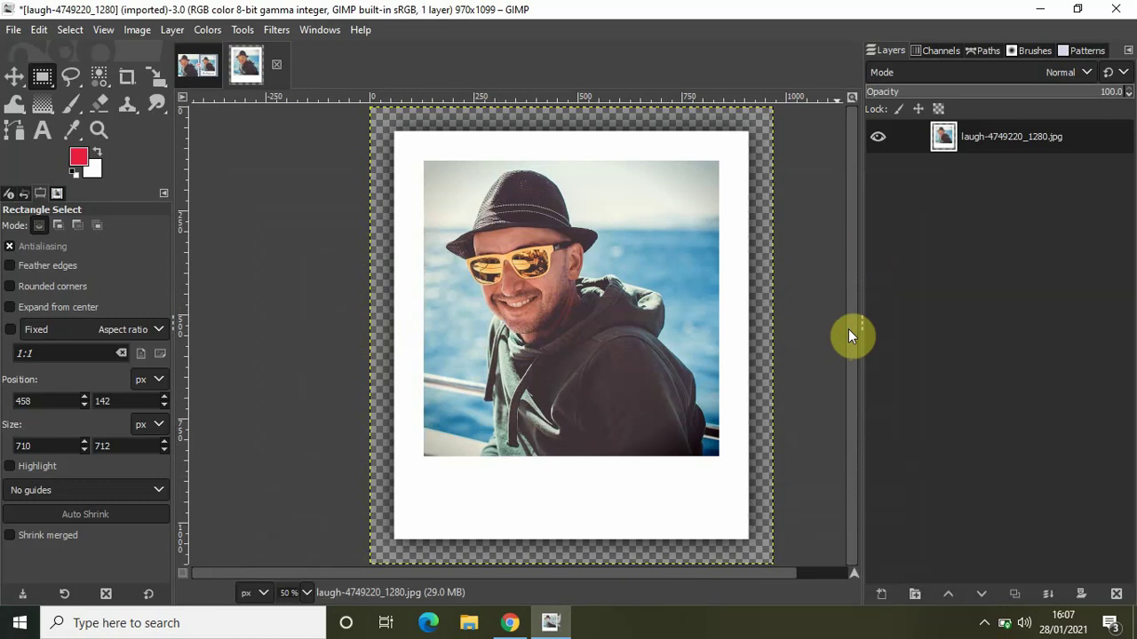
Draw a text box over the bottom border, set its colour to black 000000, and type 'Polaroid'.
{"action": "left_click", "coordinate": [48, 128]}
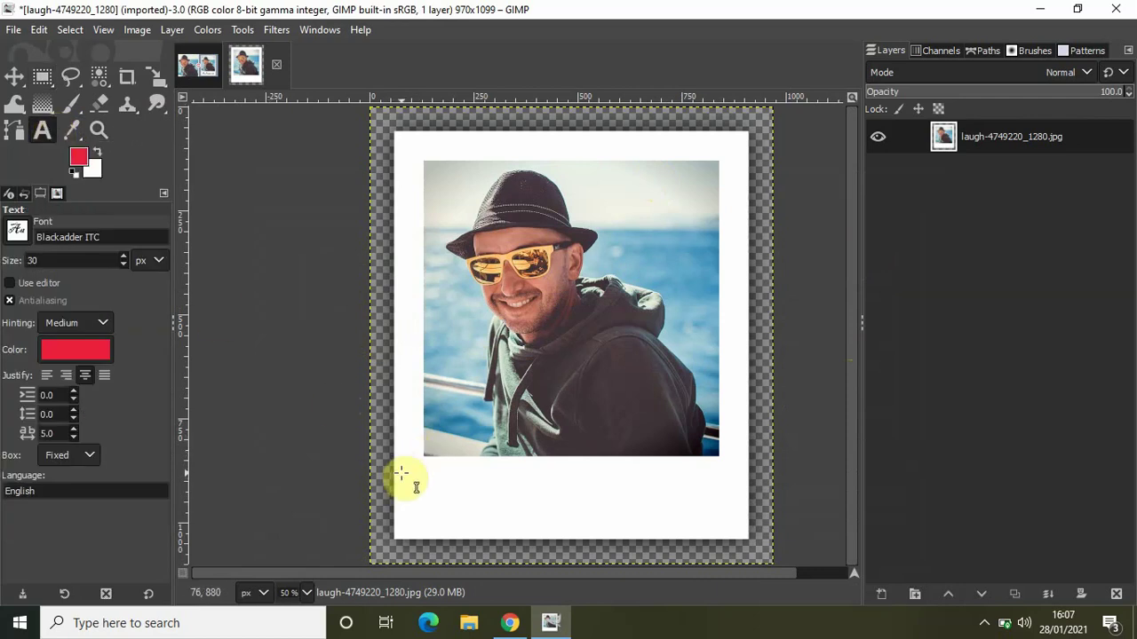
{"action": "left_click_drag", "start_coordinate": [401, 466], "coordinate": [736, 527]}
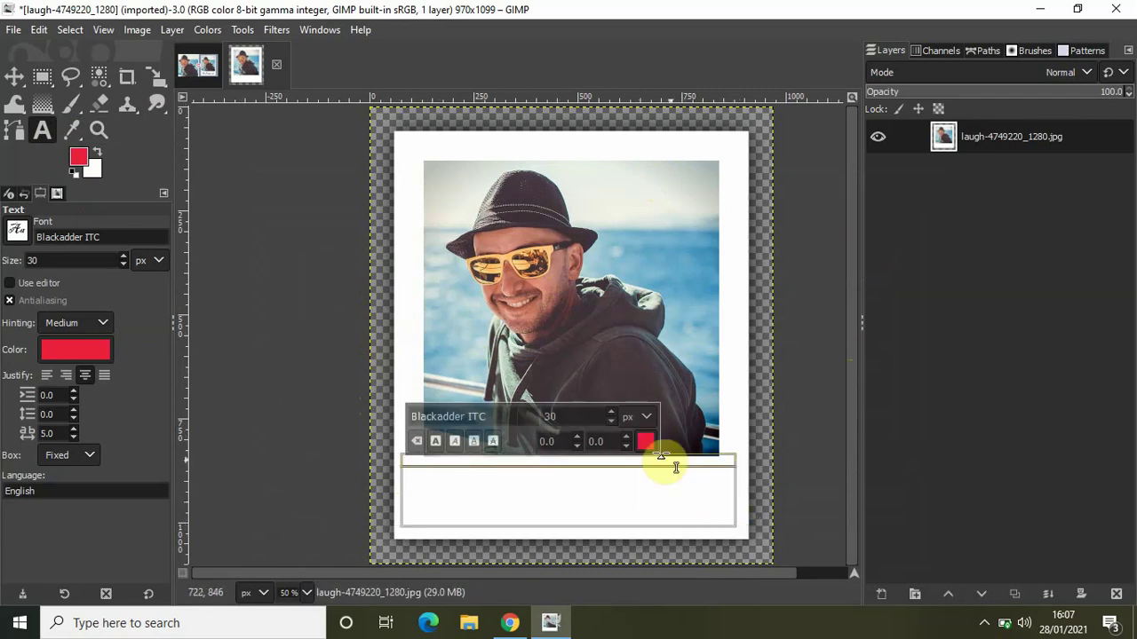
{"action": "left_click", "coordinate": [645, 443]}
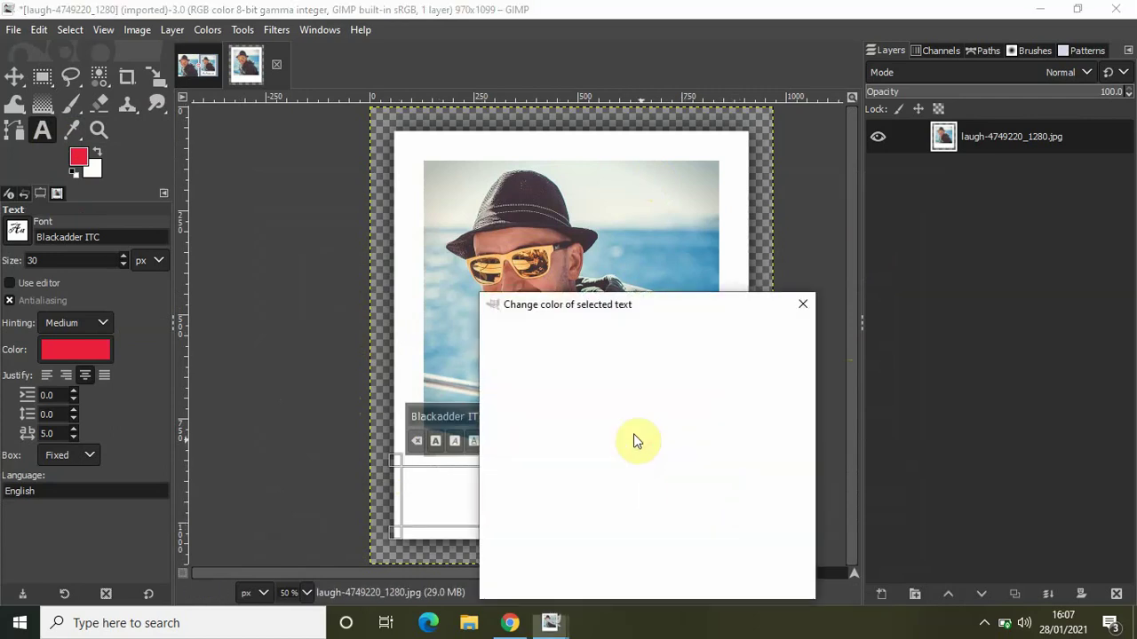
{"action": "left_click_drag", "start_coordinate": [553, 385], "coordinate": [465, 563]}
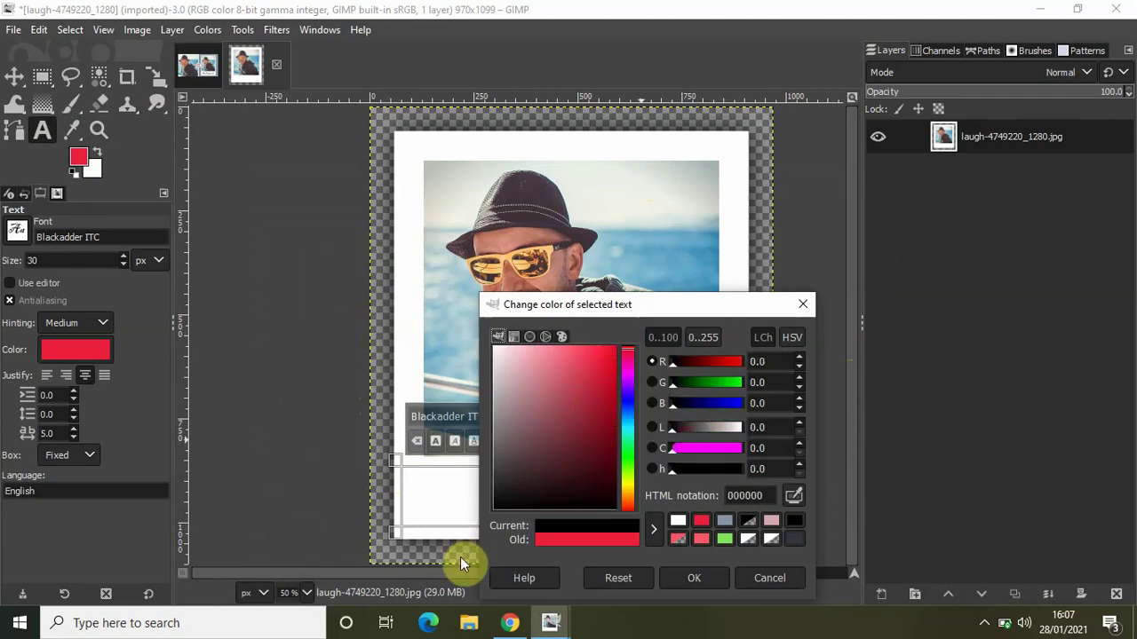
{"action": "left_click", "coordinate": [690, 578]}
{"action": "left_click", "coordinate": [581, 499]}
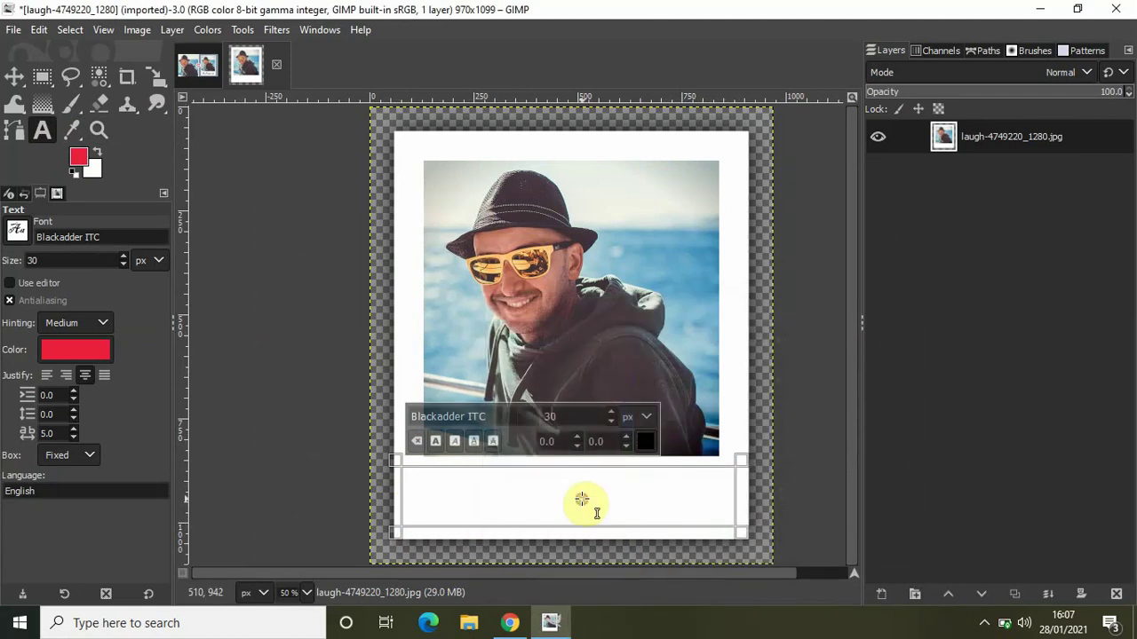
{"action": "type", "text": "Polaroid"}
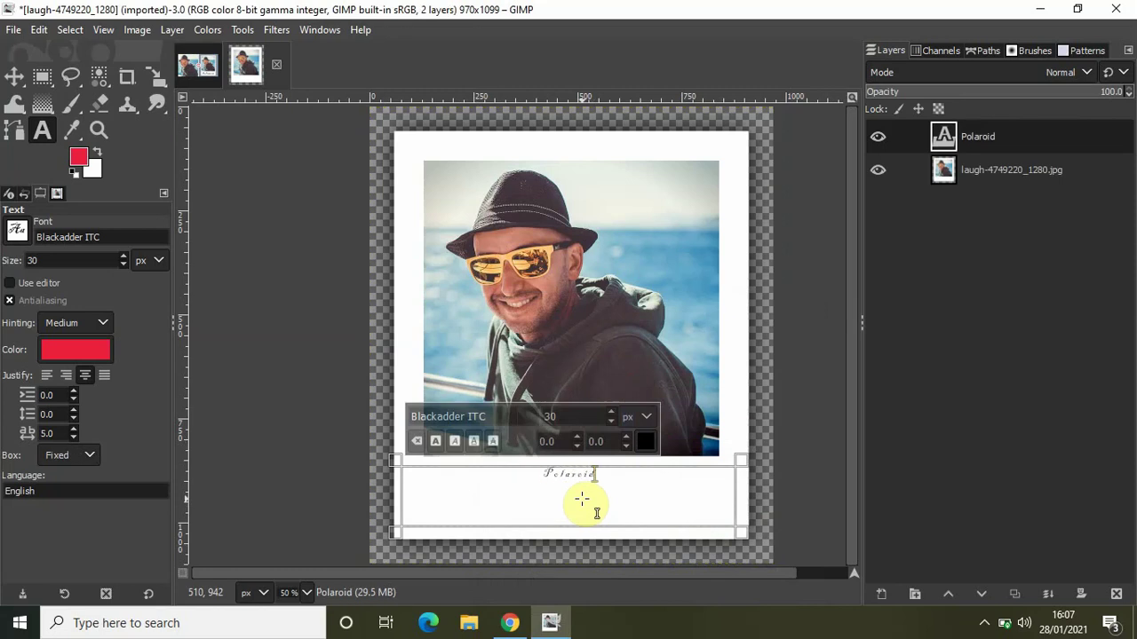
Select the whole caption and change its font from Blackadder ITC to Forte.
{"action": "key", "text": "ctrl+a"}
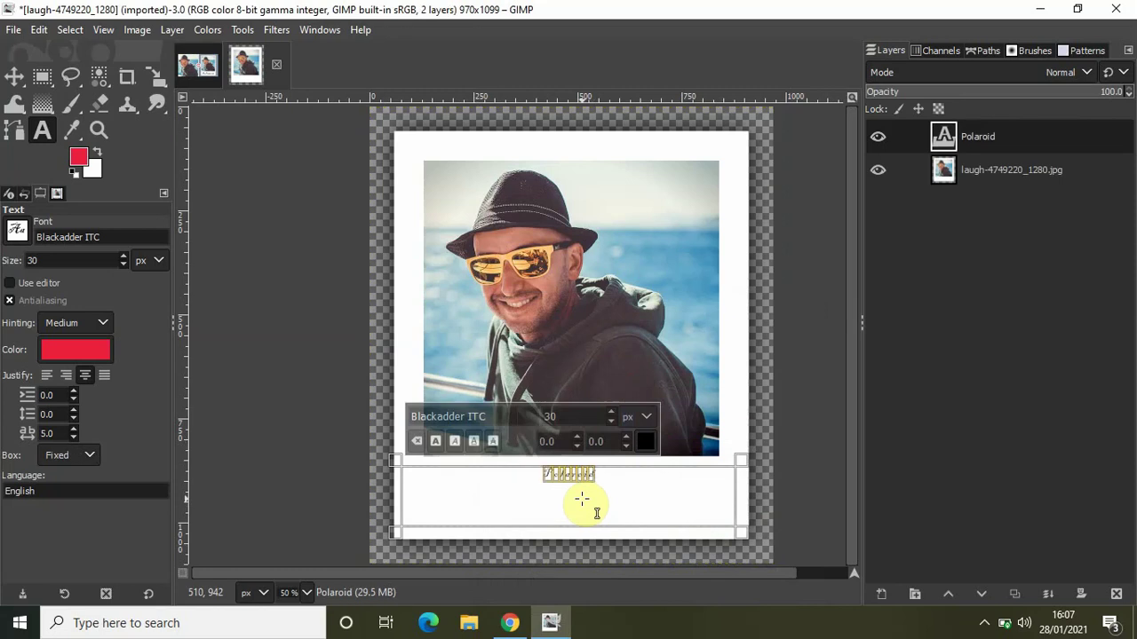
{"action": "left_click", "coordinate": [508, 414]}
{"action": "key", "text": "BackSpace"}
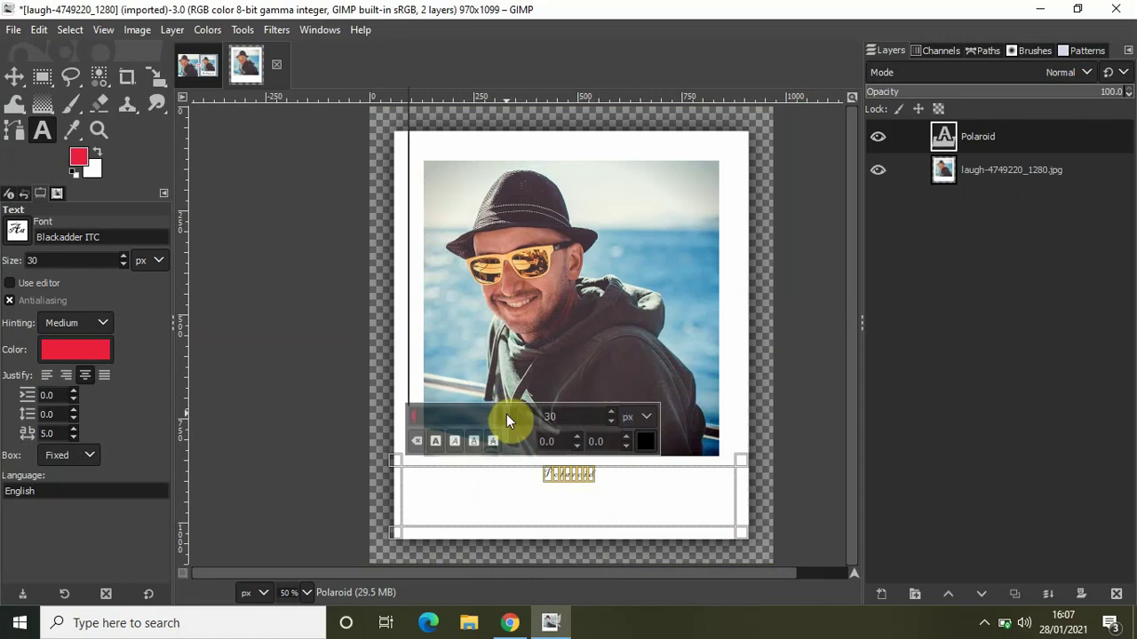
{"action": "type", "text": "f"}
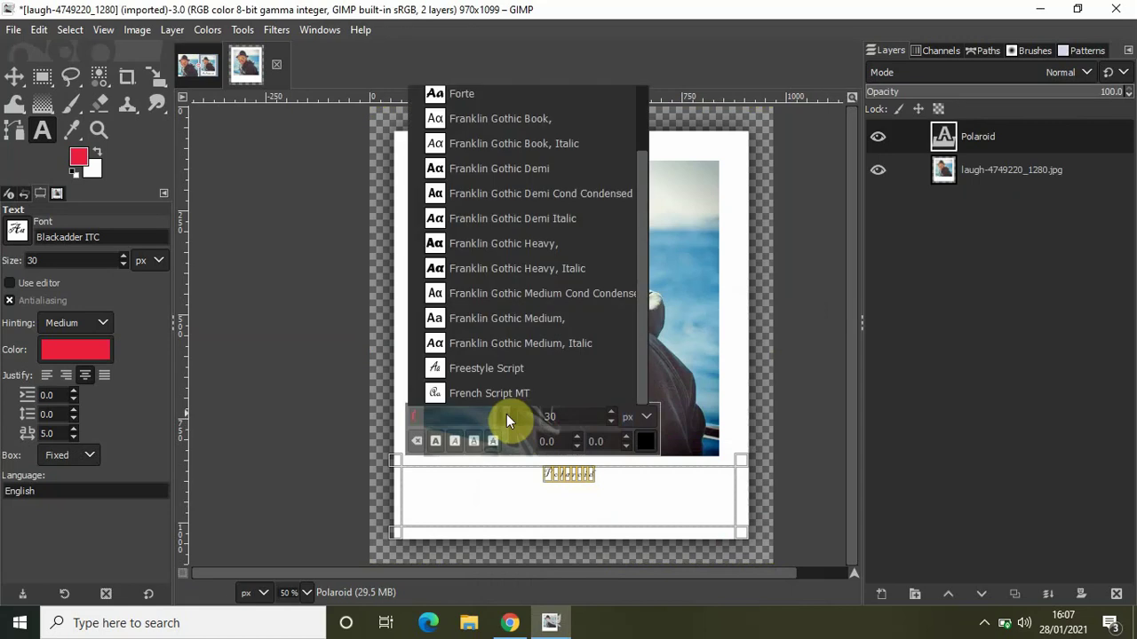
{"action": "left_click", "coordinate": [468, 96]}
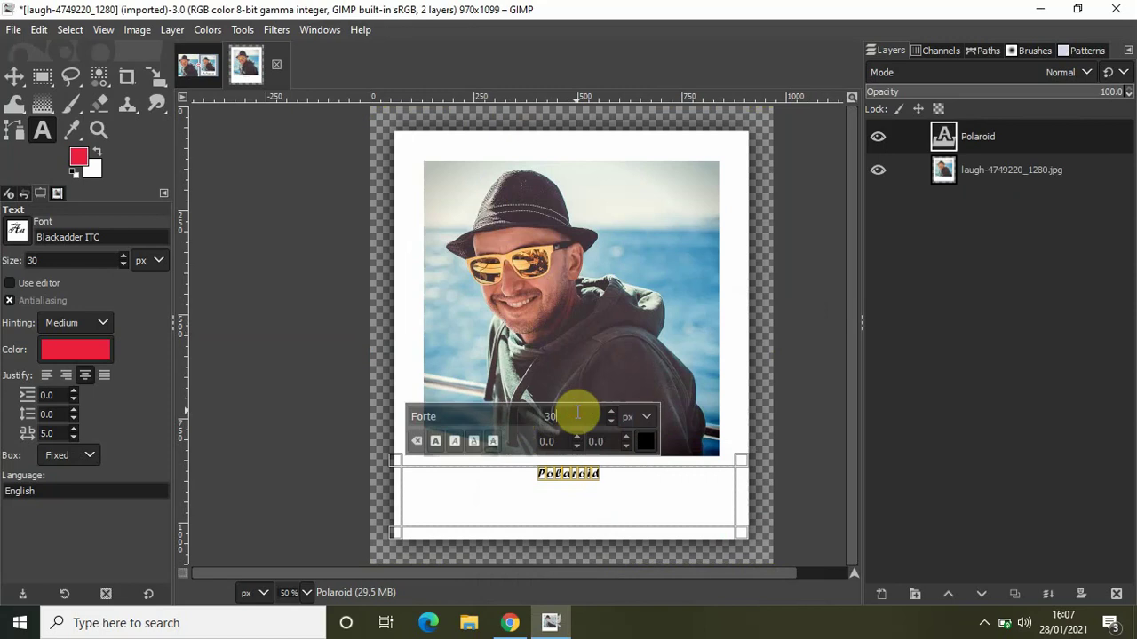
Resize the caption to 90 px, then 120 px, and make the photo layer active.
{"action": "key", "text": "BackSpace"}
{"action": "key", "text": "BackSpace"}
{"action": "type", "text": "90"}
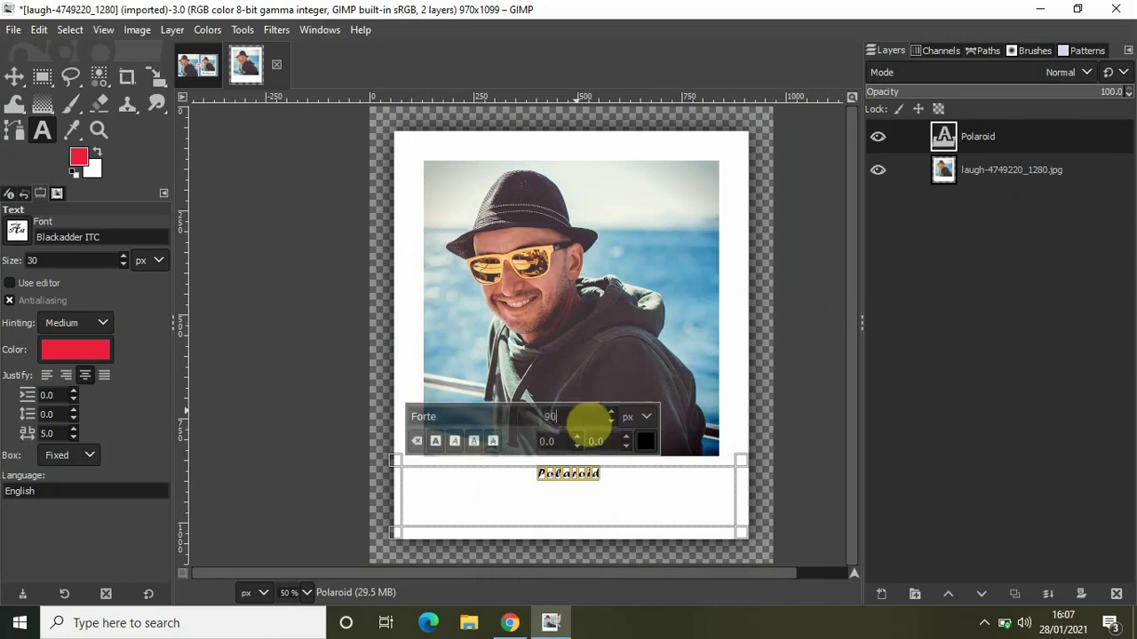
{"action": "key", "text": "Return"}
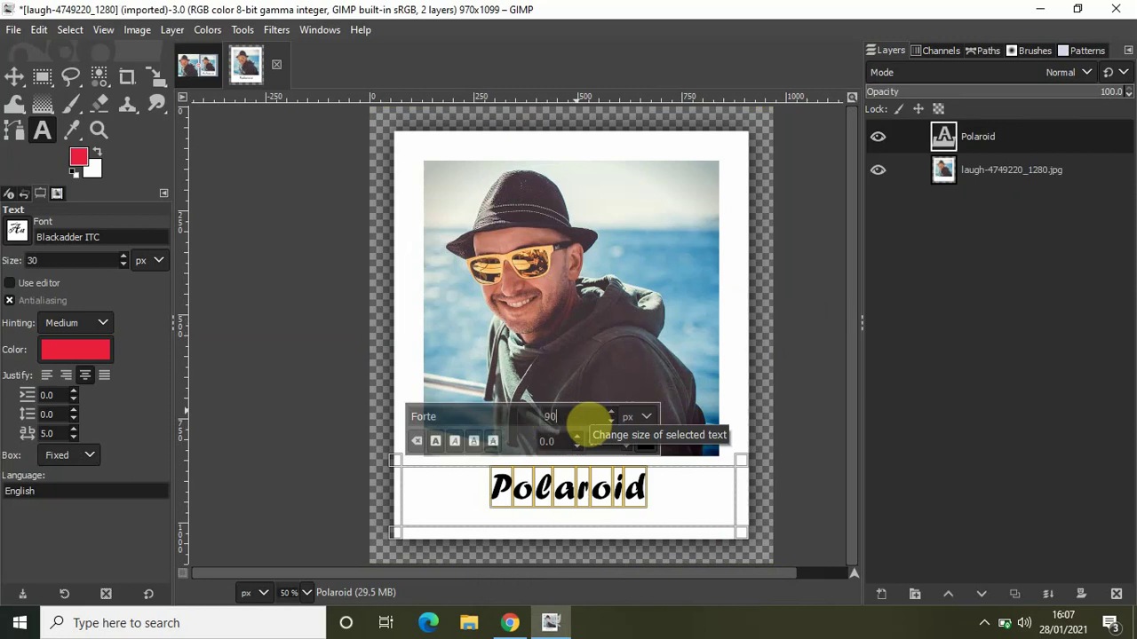
{"action": "key", "text": "BackSpace"}
{"action": "key", "text": "BackSpace"}
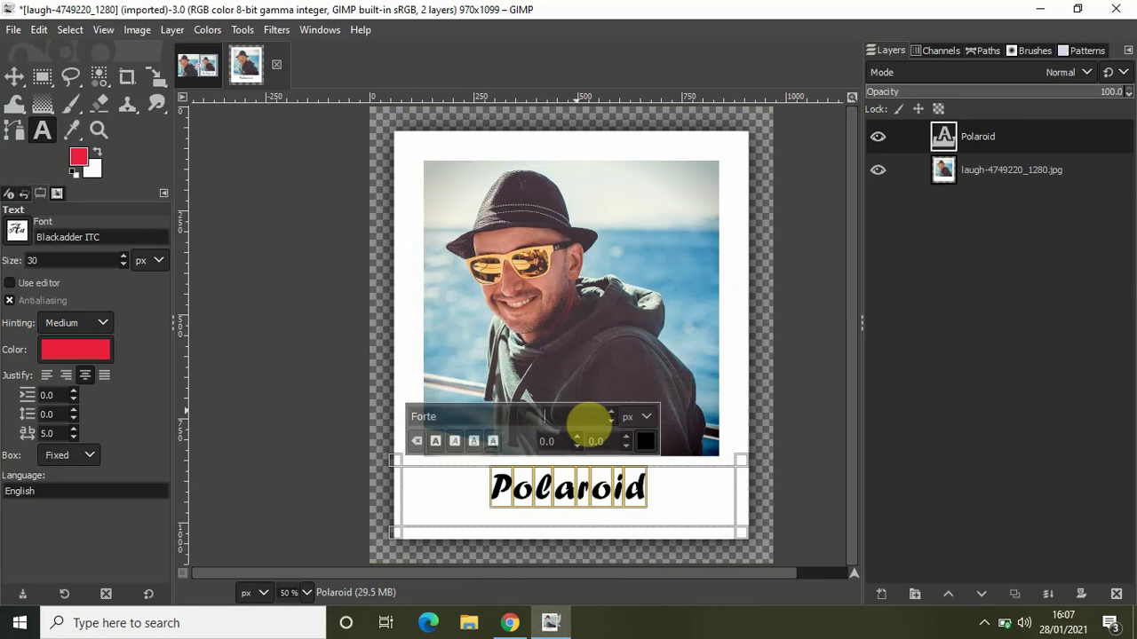
{"action": "type", "text": "120"}
{"action": "key", "text": "Return"}
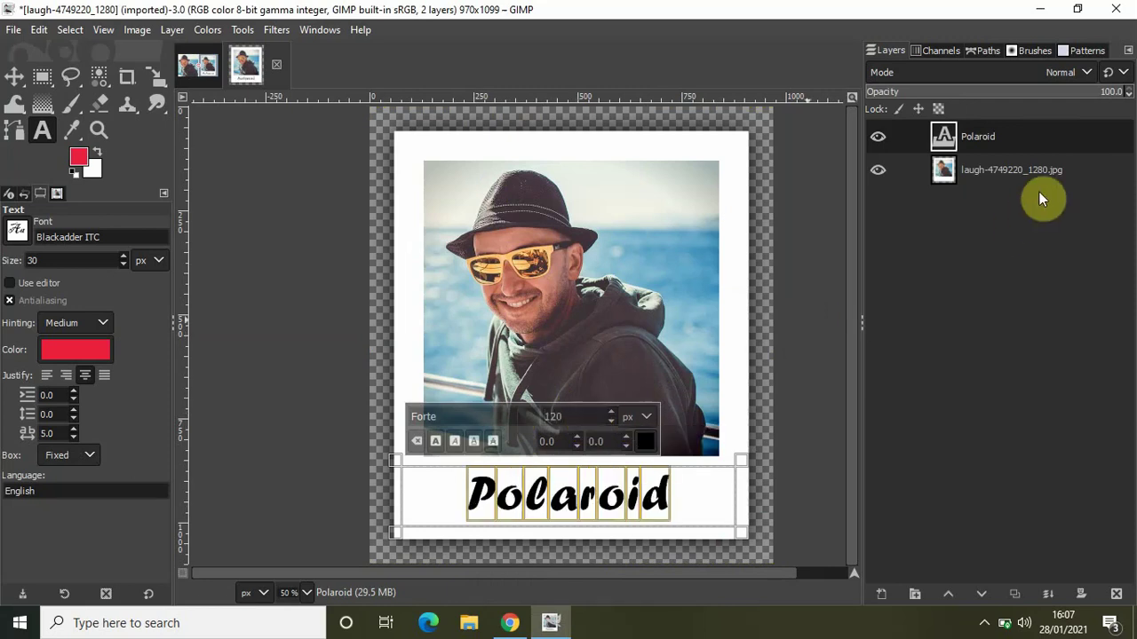
{"action": "left_click", "coordinate": [1032, 166]}
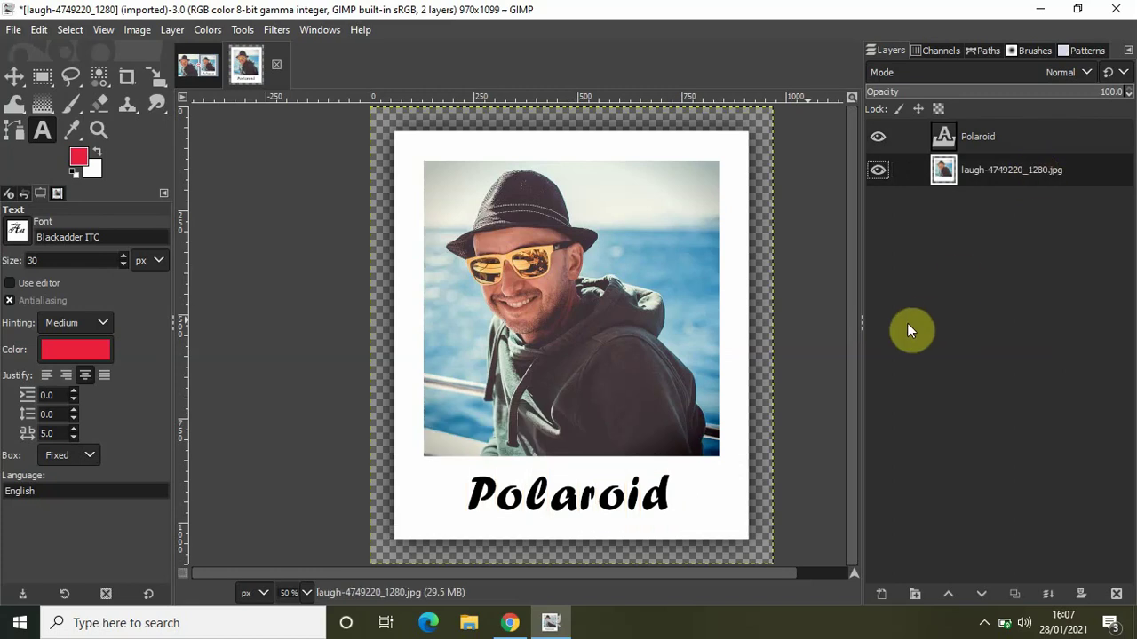